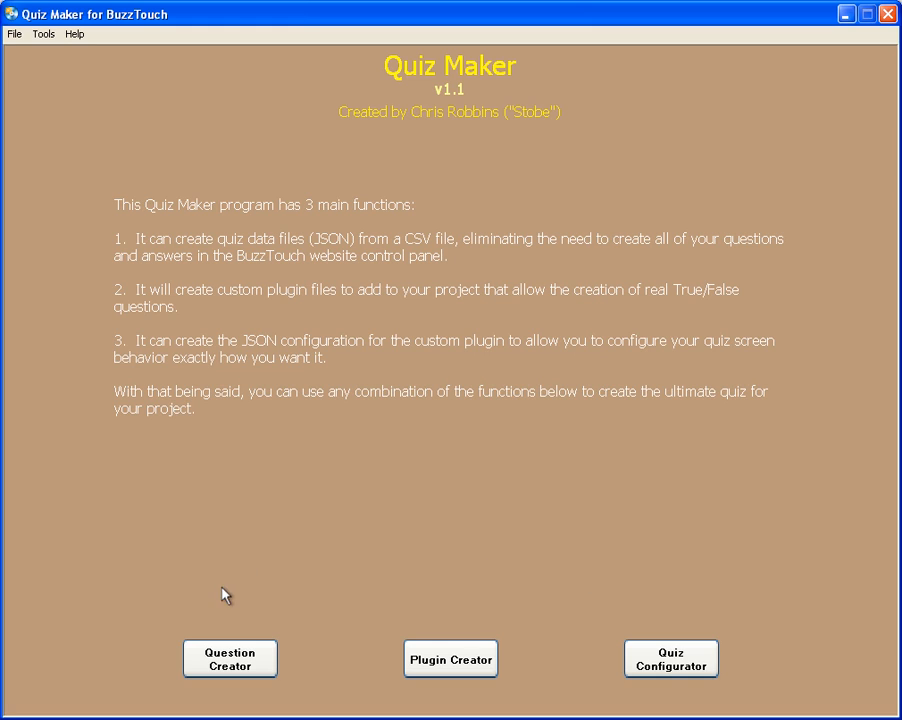
# Load the comma-delimited quiz CSV file from the Quiz Test folder into the Question Creator
pyautogui.click(229, 660)
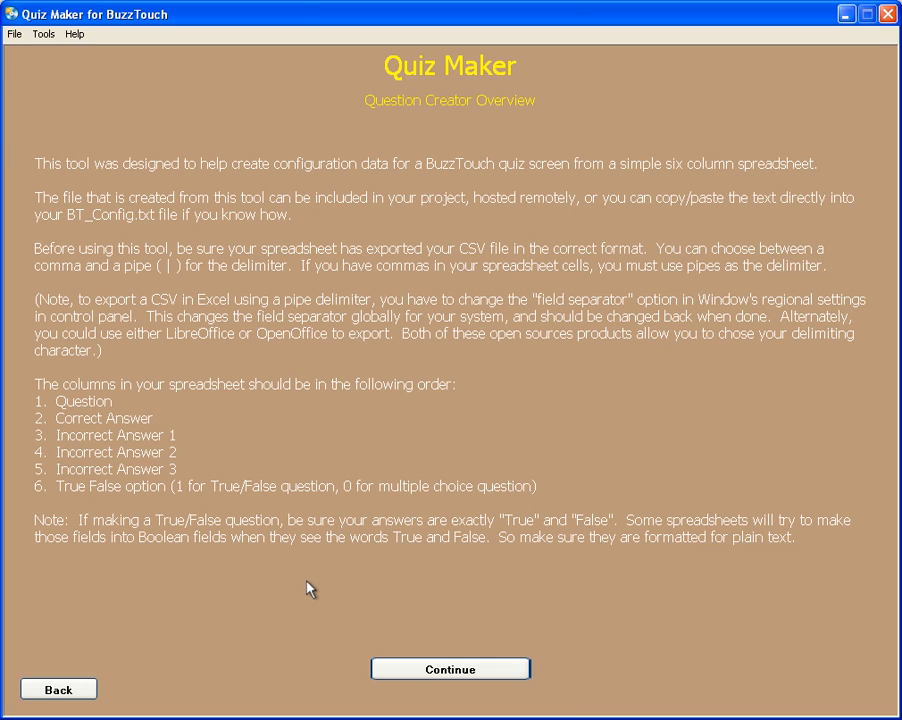
pyautogui.click(439, 672)
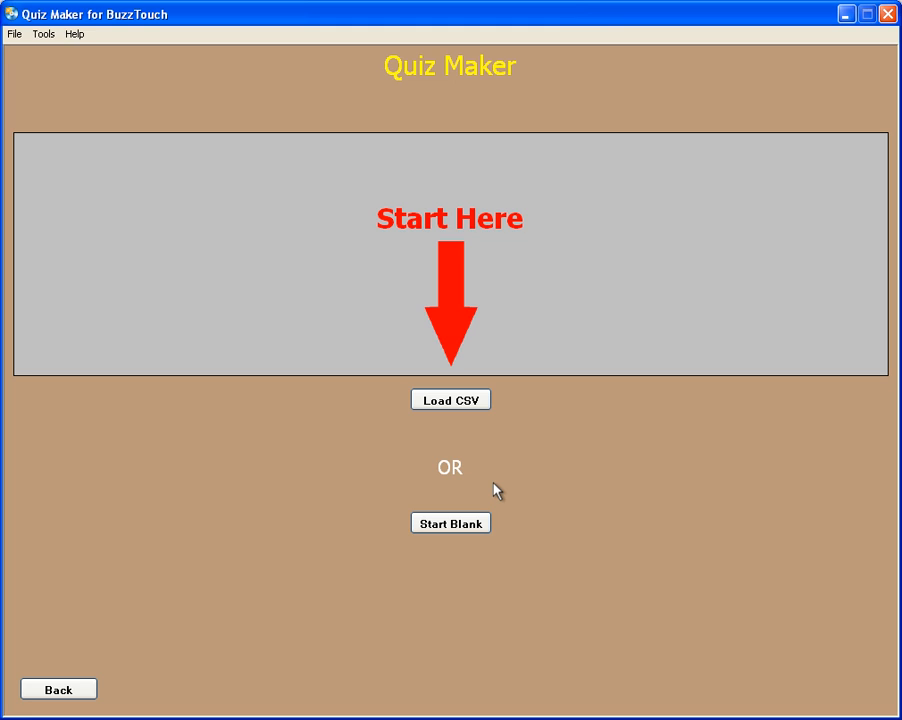
pyautogui.click(450, 401)
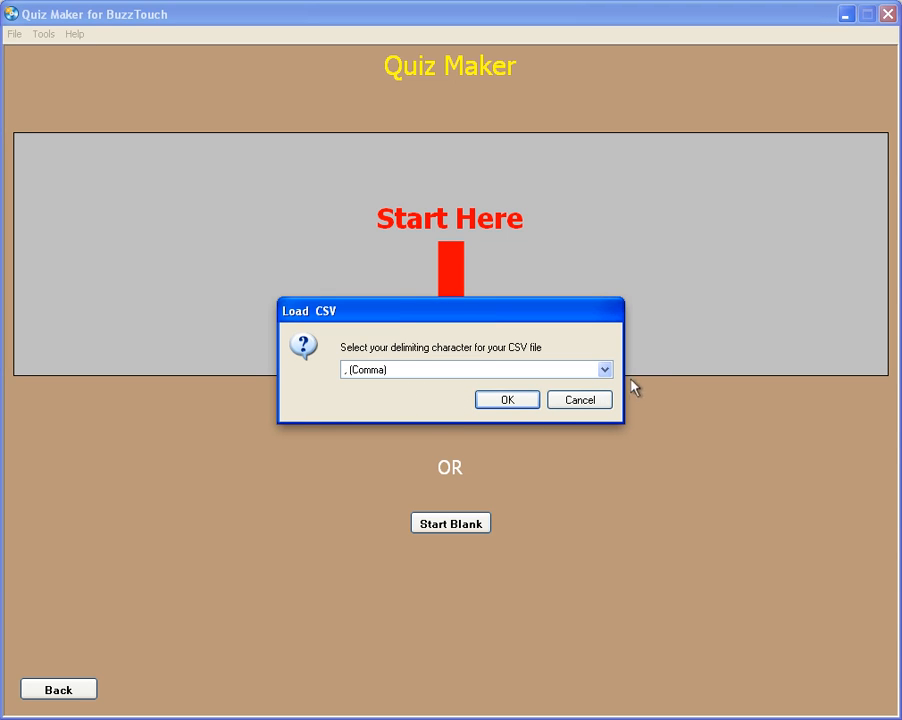
pyautogui.click(605, 370)
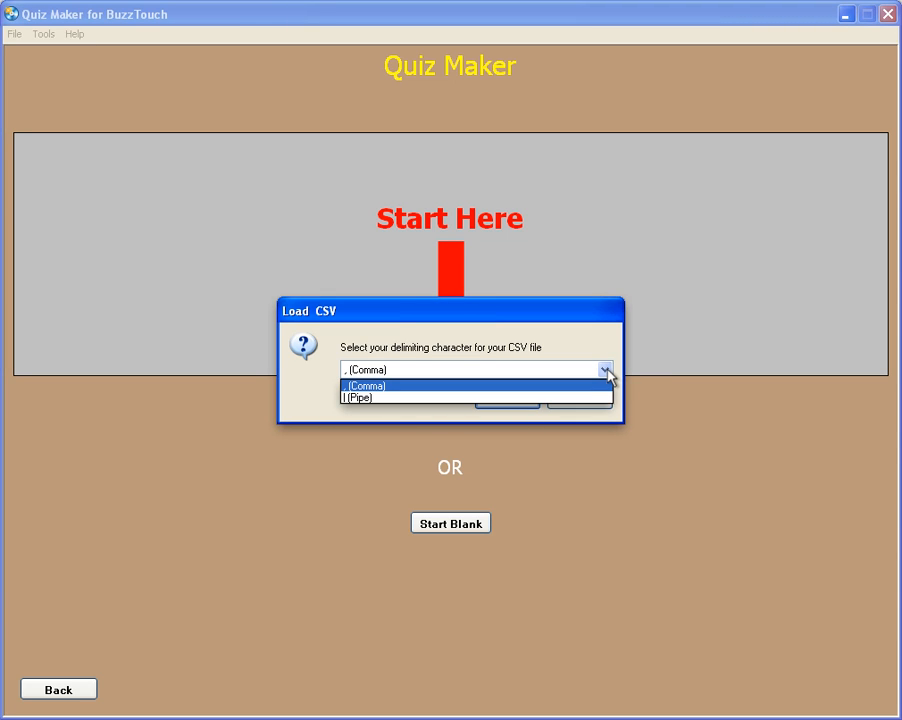
pyautogui.click(606, 371)
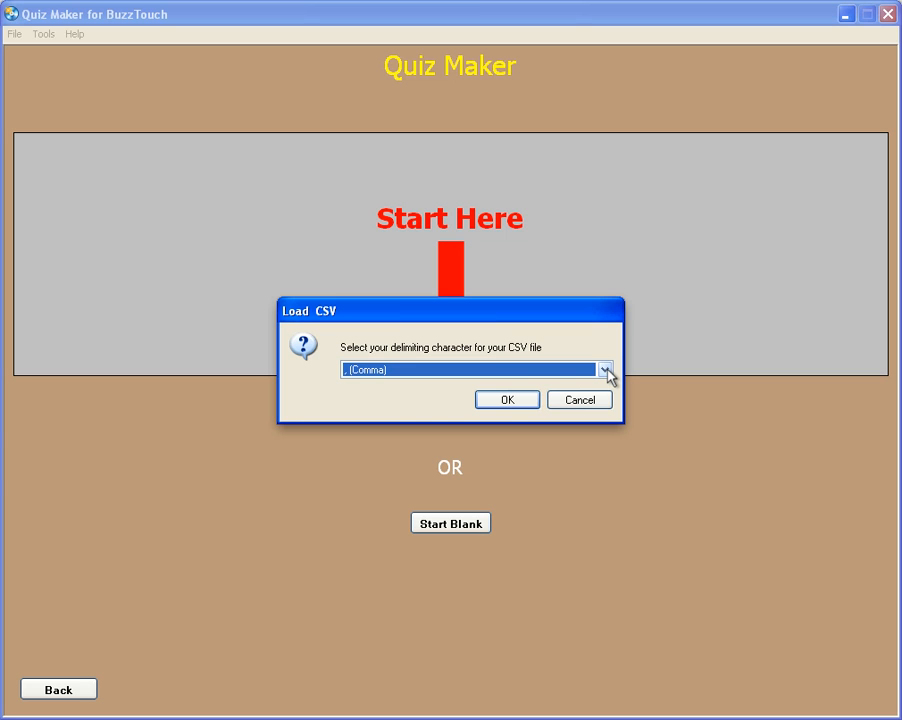
pyautogui.click(506, 399)
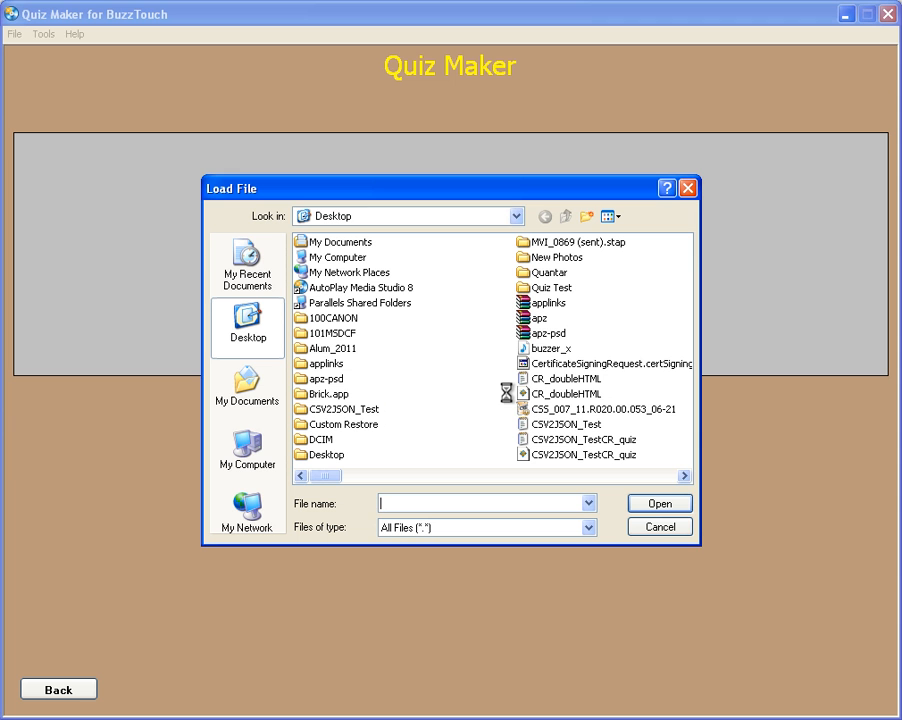
pyautogui.doubleClick(545, 288)
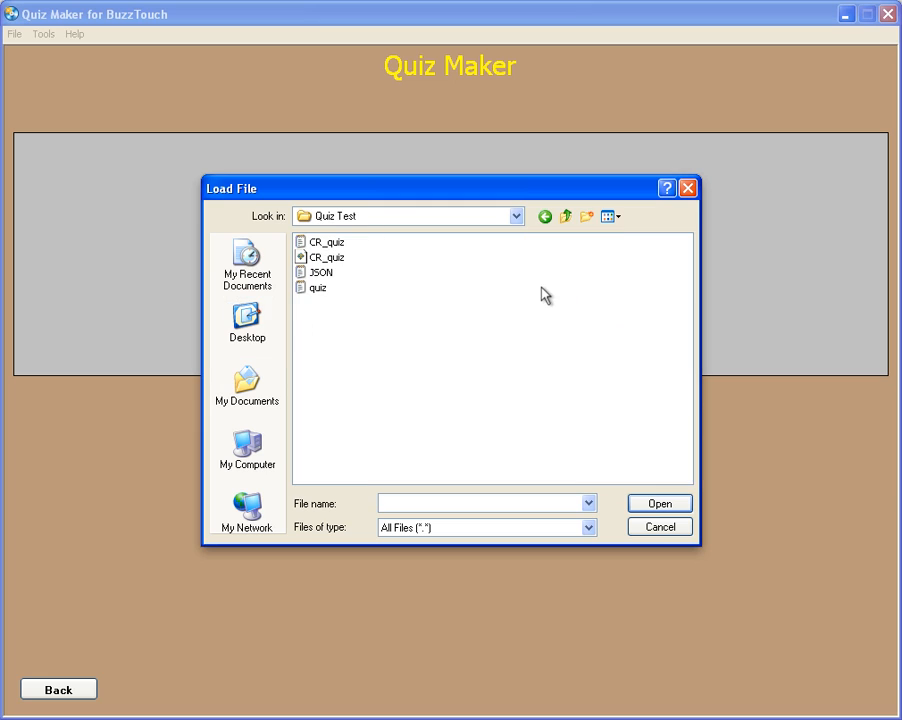
pyautogui.click(311, 292)
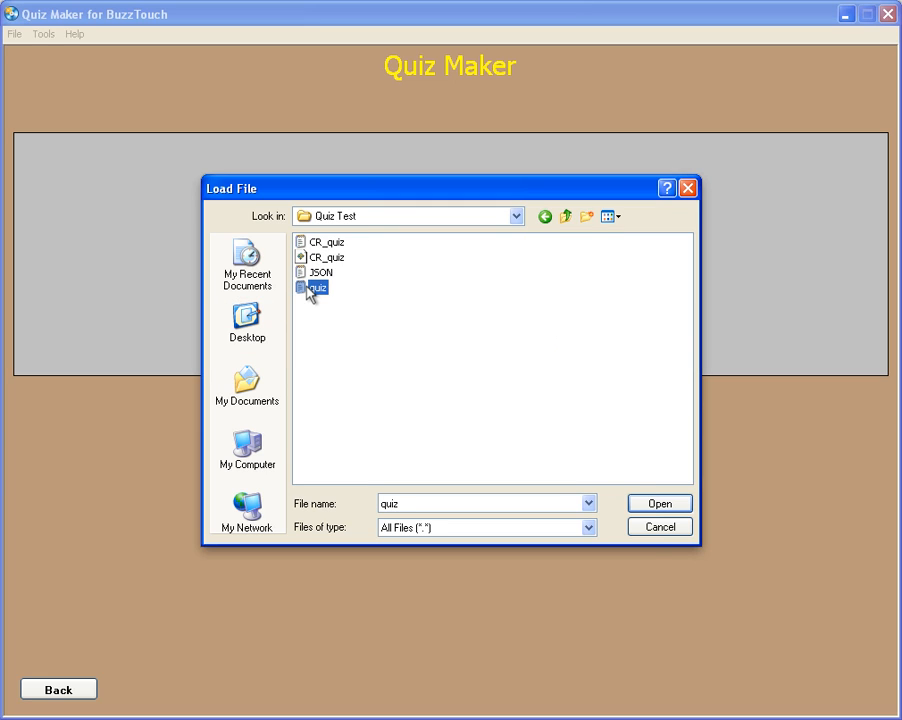
pyautogui.click(655, 508)
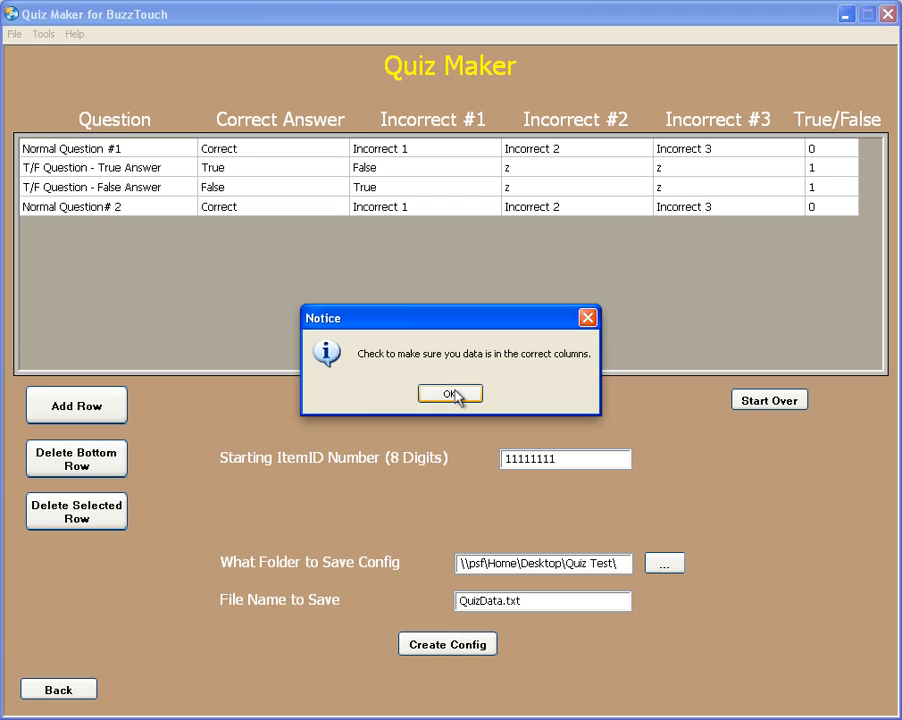
pyautogui.click(457, 396)
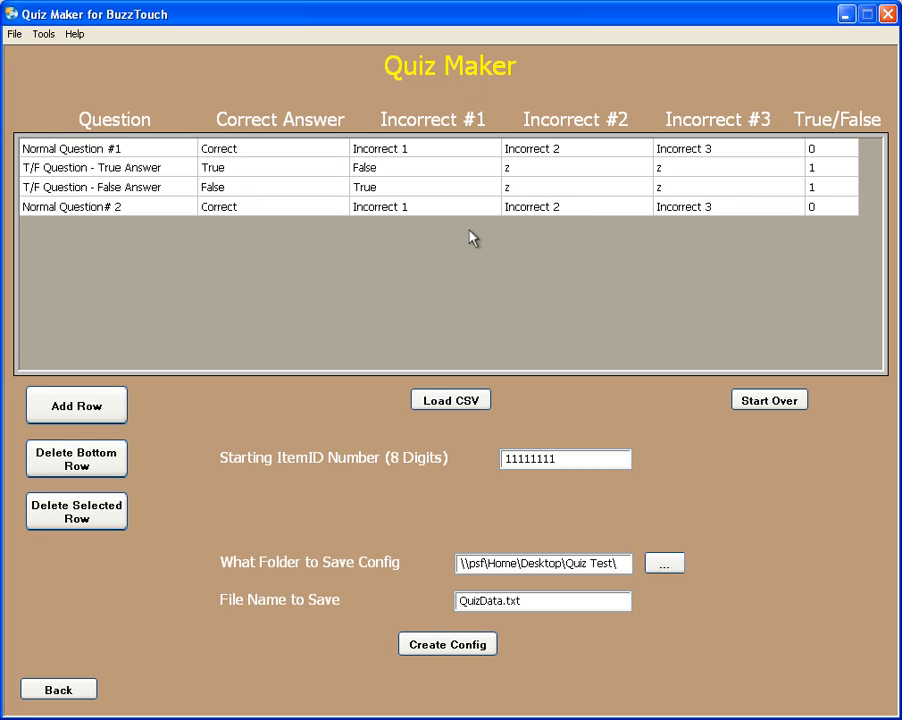
# Add a blank row to the question table and delete that bottom row again
pyautogui.click(82, 409)
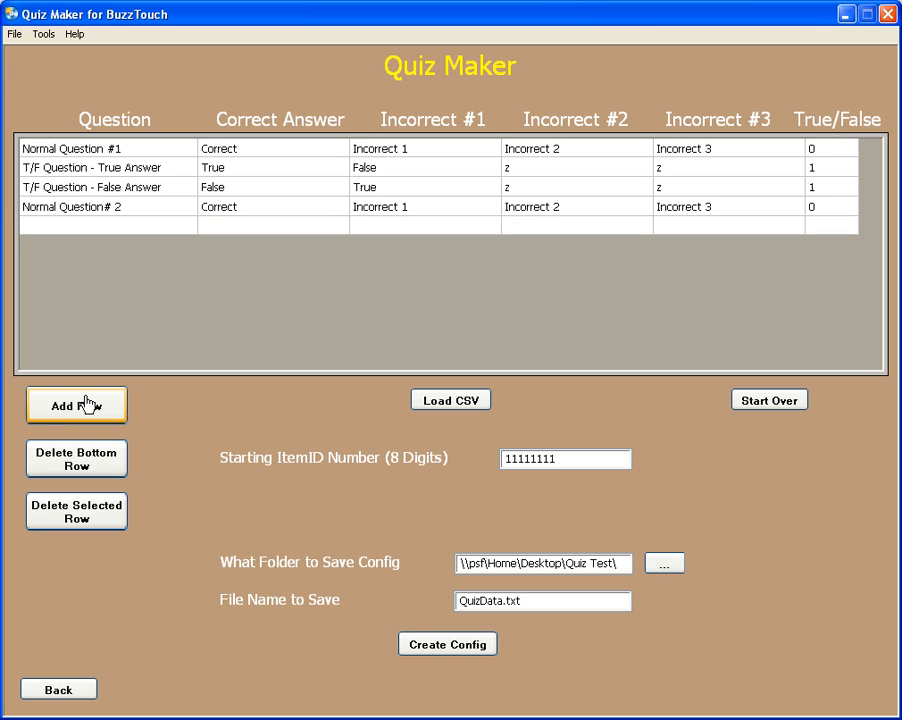
pyautogui.click(77, 455)
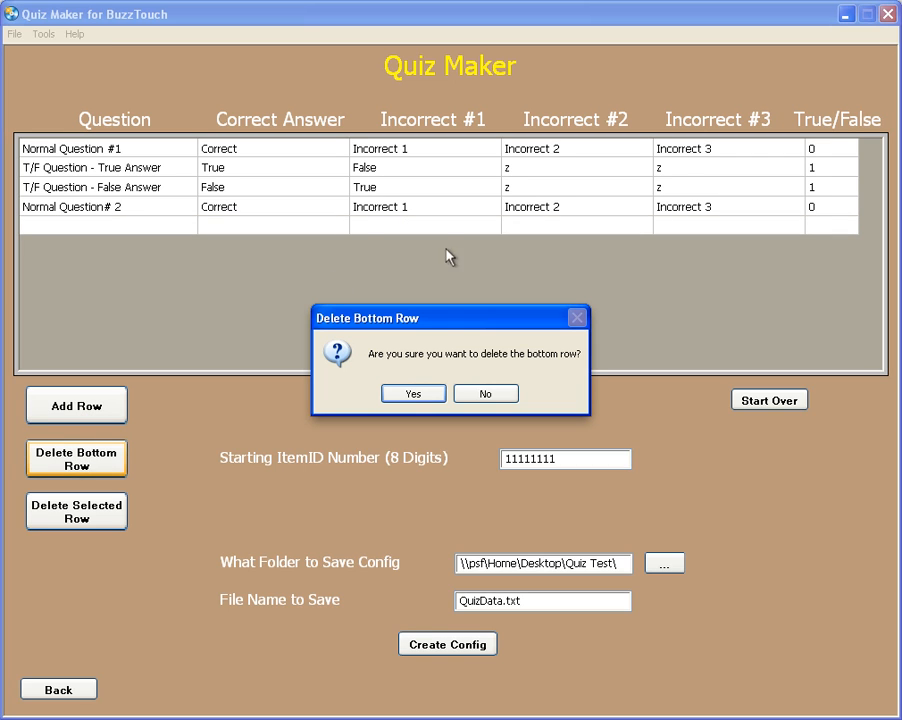
pyautogui.click(413, 394)
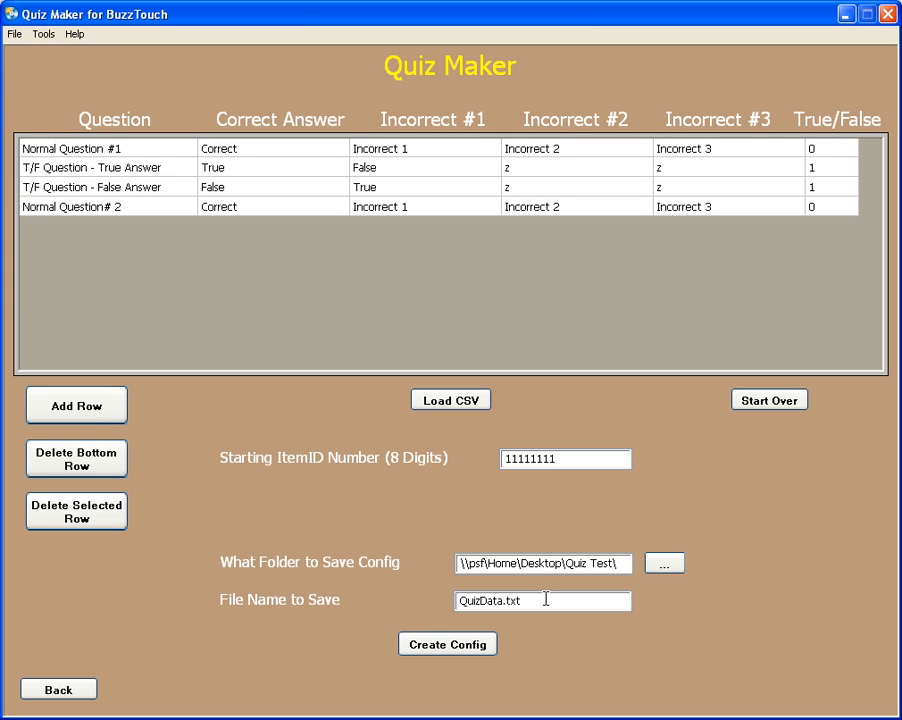
# Create the QuizData.txt config file in the Quiz Test folder and return to the start screen
pyautogui.click(449, 648)
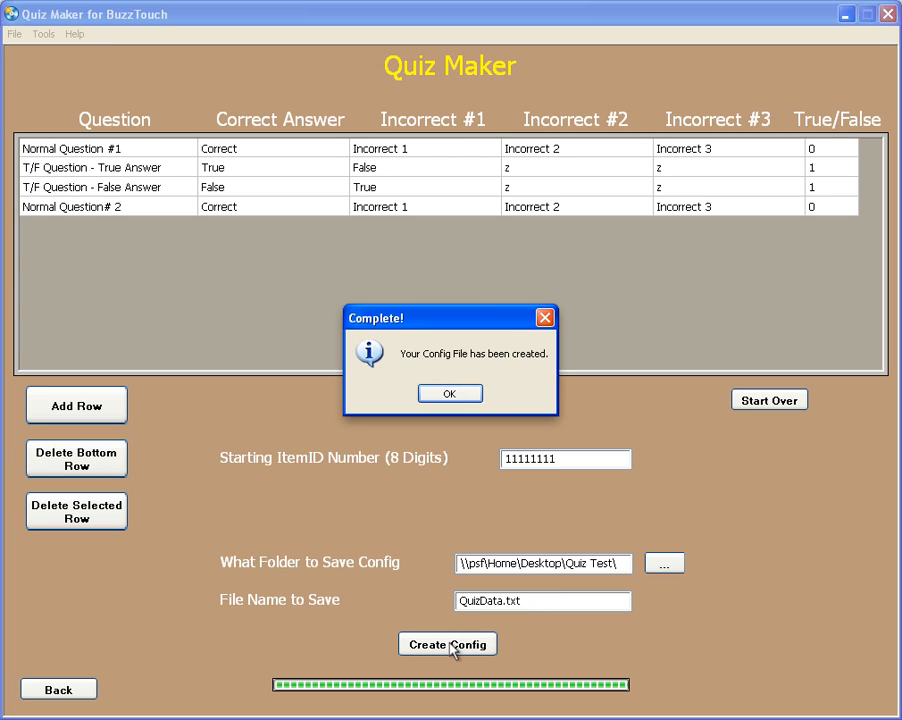
pyautogui.click(452, 395)
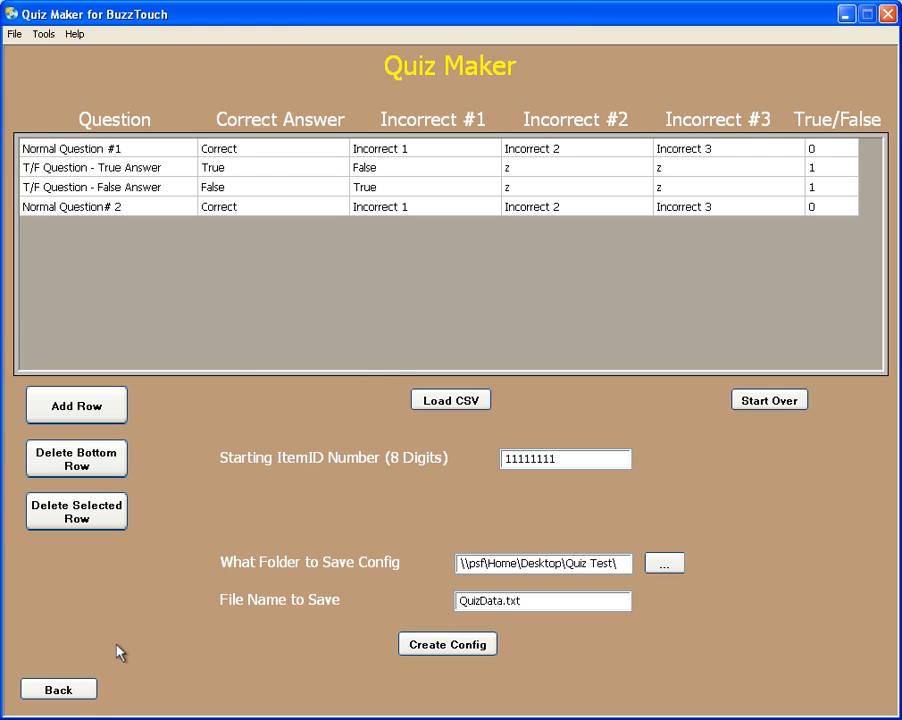
pyautogui.click(66, 693)
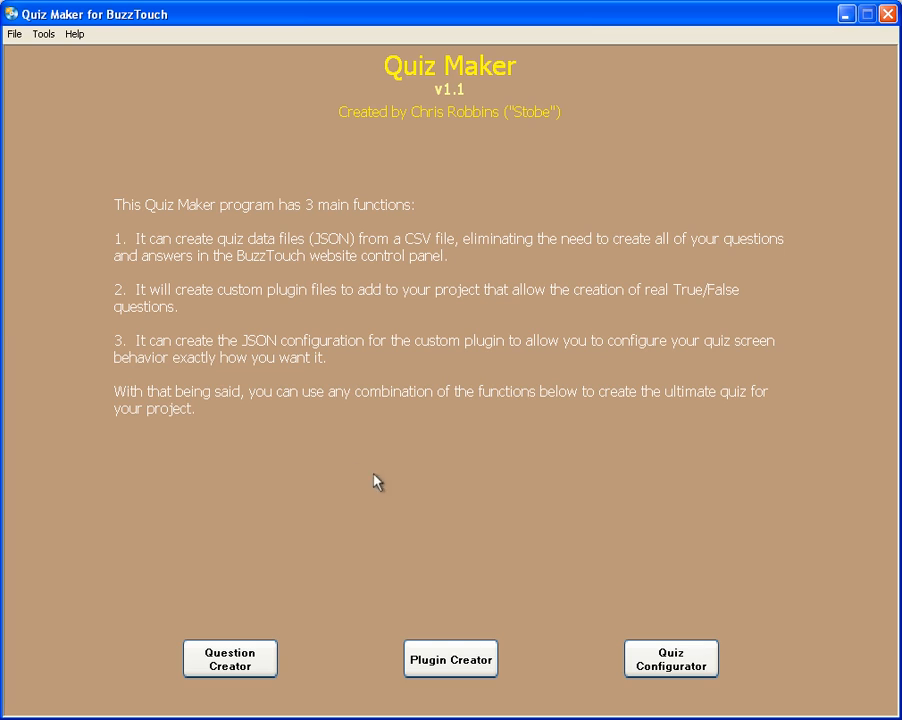
# Generate the custom plugin files for the project "Product Demo" in the Quiz Test folder without opening the output folder
pyautogui.click(452, 662)
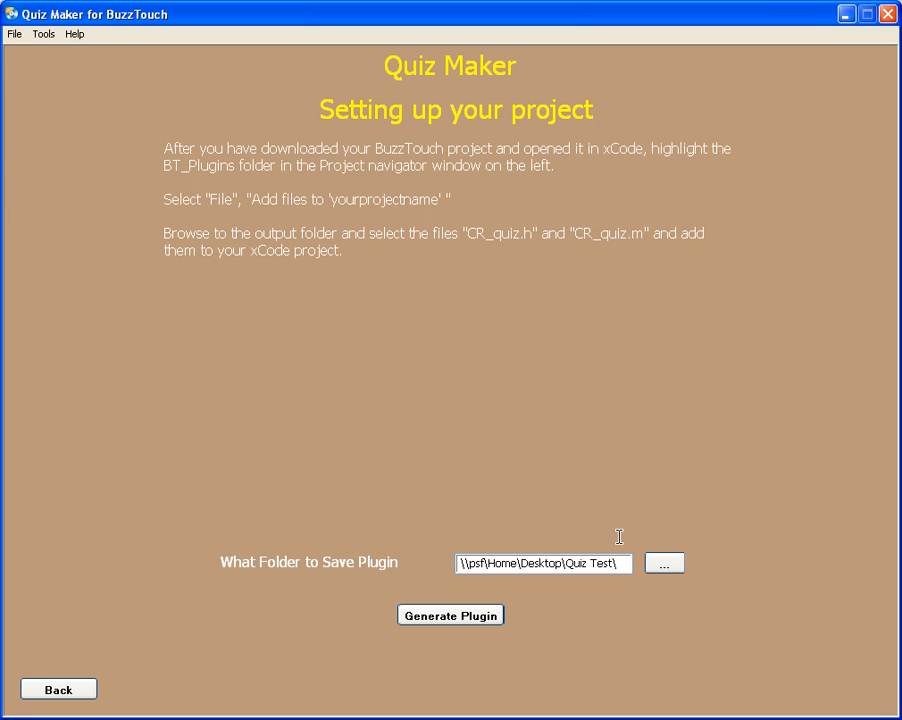
pyautogui.click(447, 617)
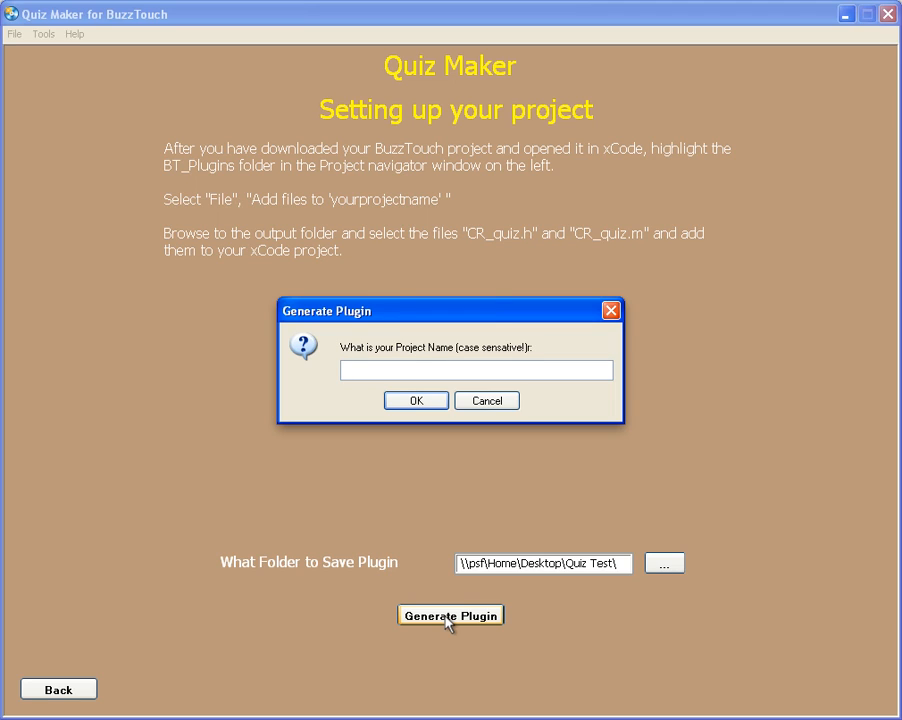
pyautogui.write('Product Demo')
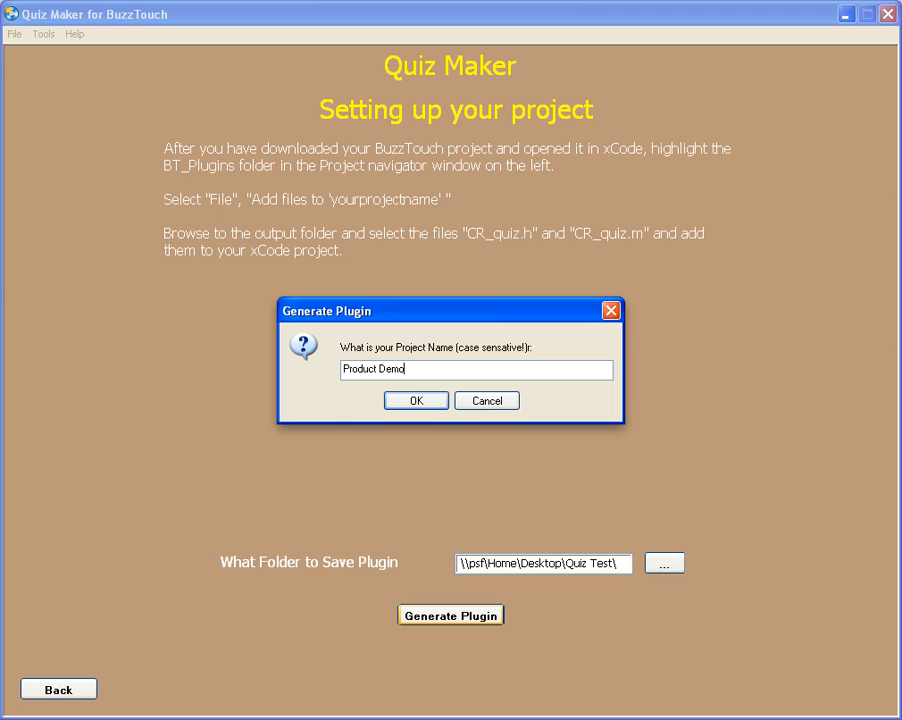
pyautogui.click(415, 401)
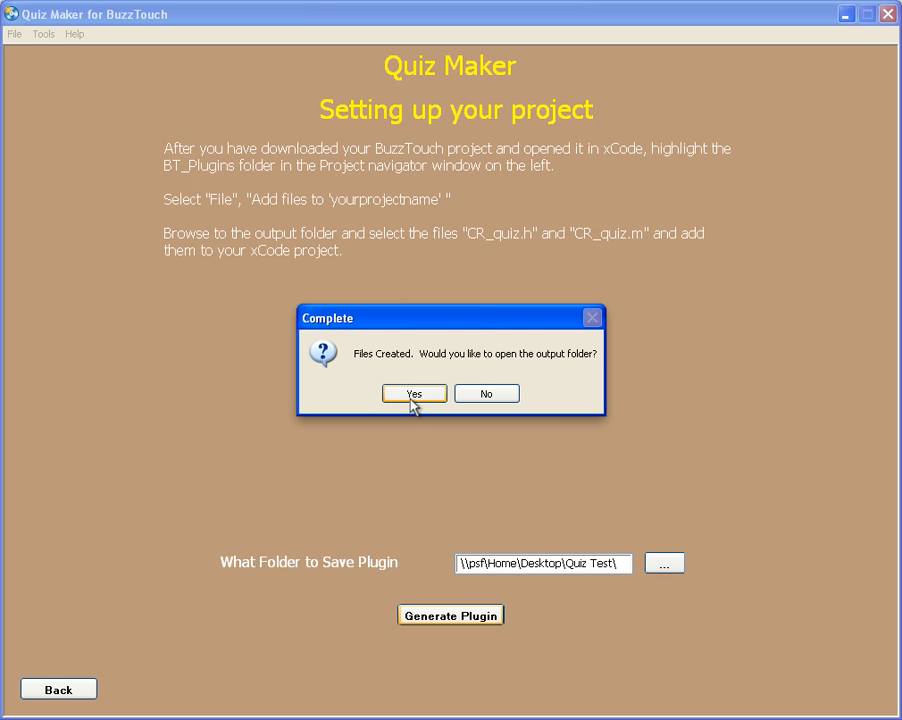
pyautogui.click(489, 395)
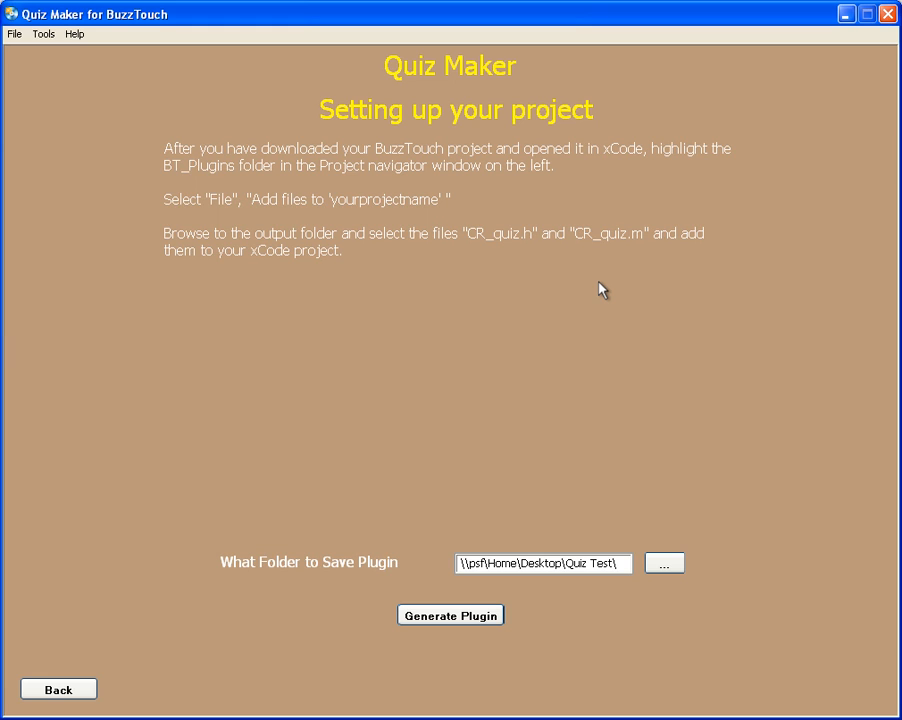
# Paste the copied custom plugin JSON data into the Quiz Configurator
pyautogui.click(59, 688)
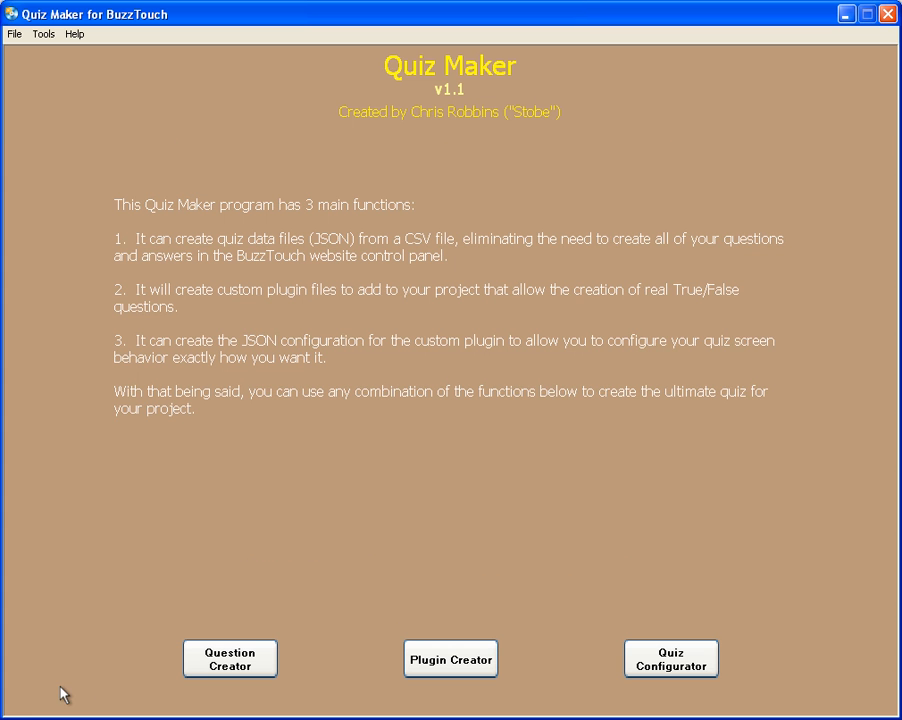
pyautogui.click(661, 658)
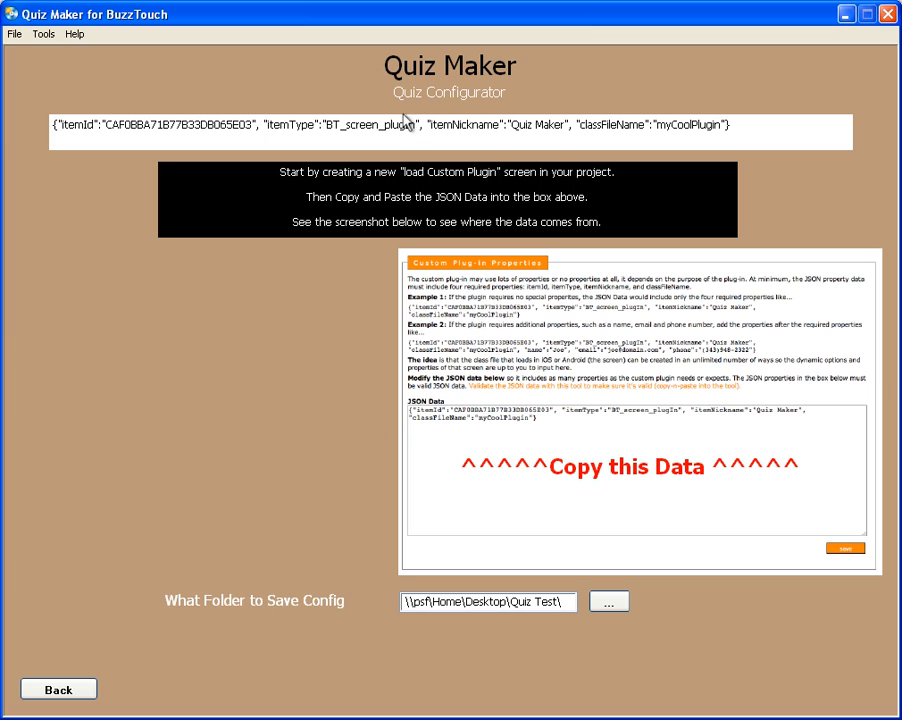
pyautogui.click(376, 145)
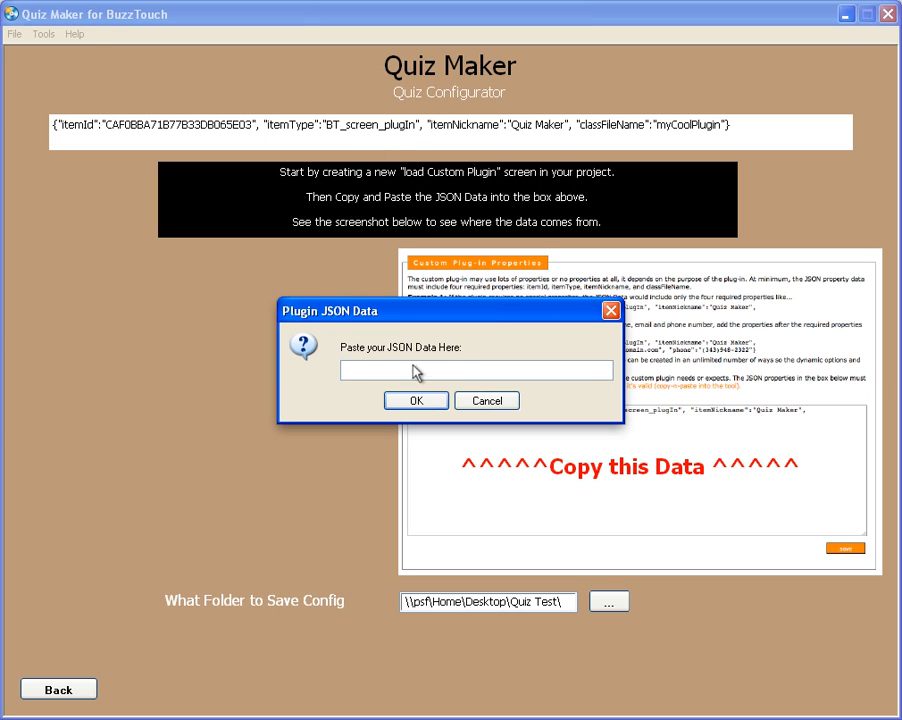
pyautogui.click(510, 406)
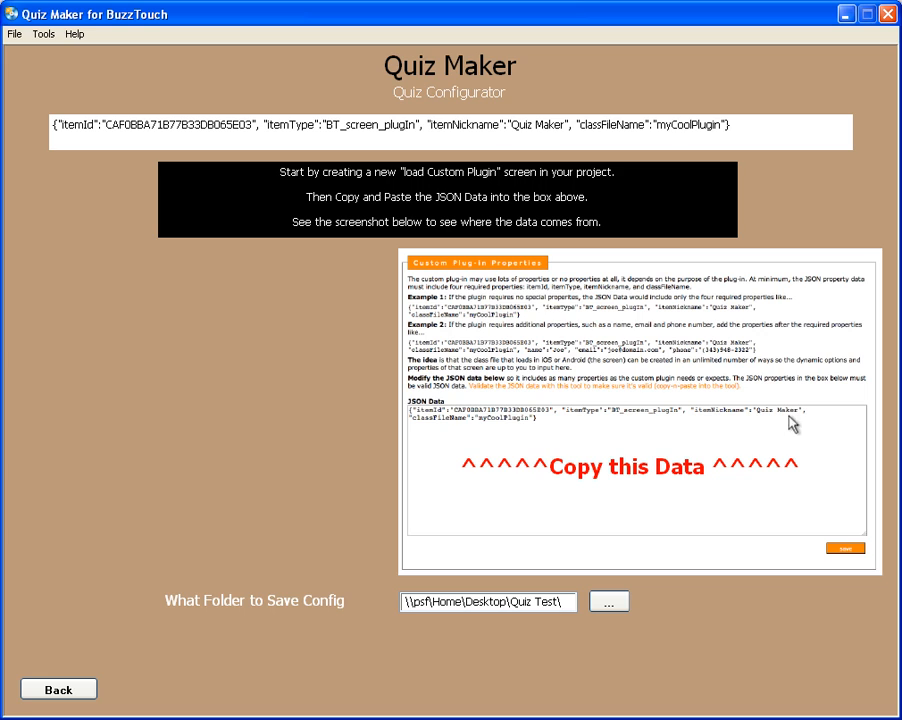
pyautogui.click(420, 127)
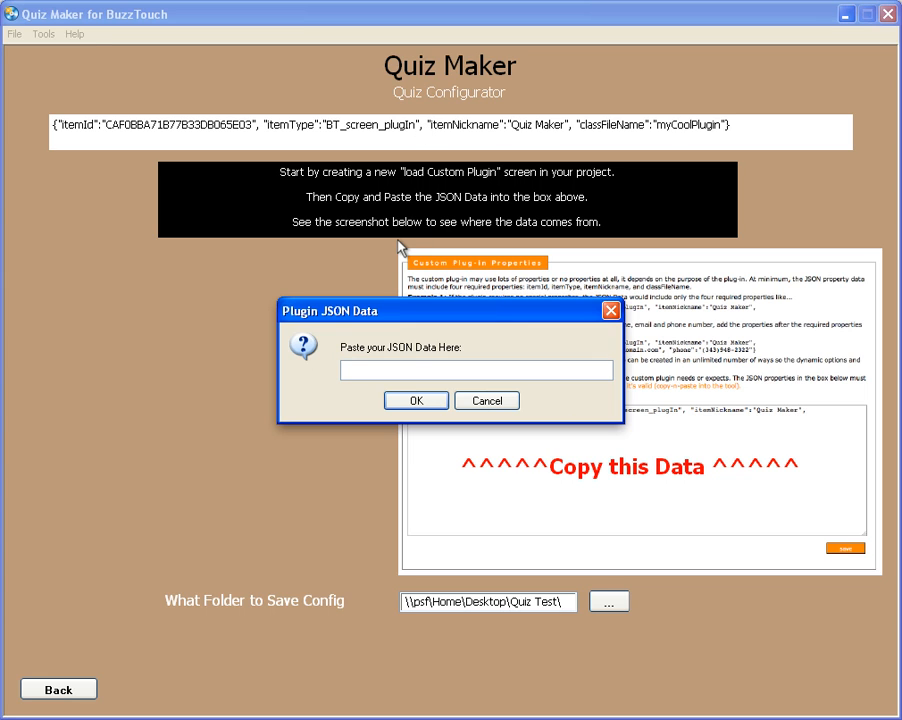
pyautogui.write('{"itemId":"CAF0BBA71B77B33DB065E03", "itemType":"BT_screen_plugIn", "itemNickname":"Quiz Maker", "classFileName":"myCoolPlugin"}')
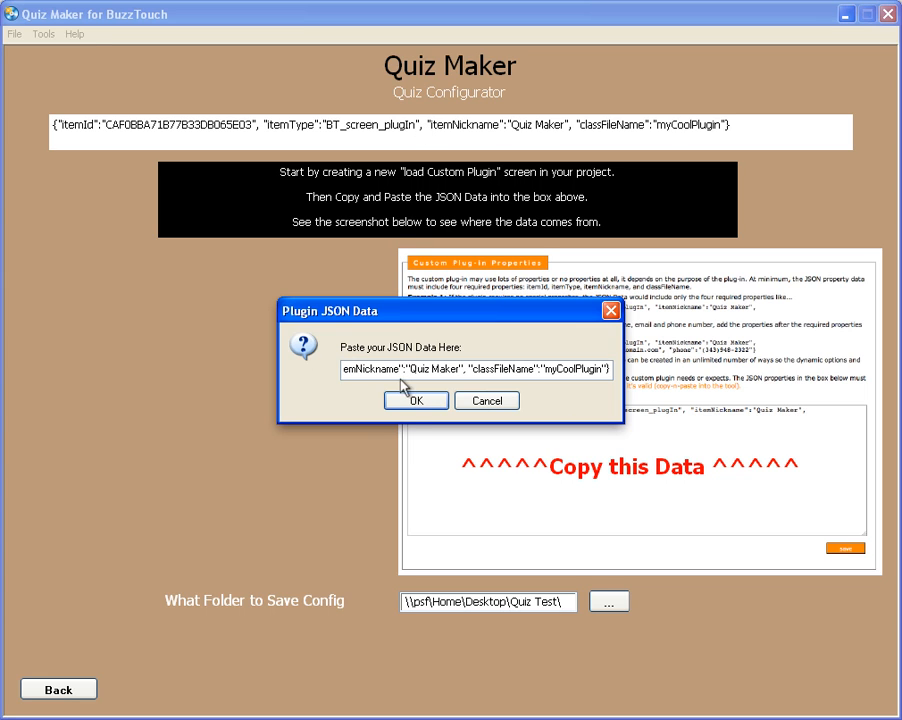
pyautogui.click(413, 400)
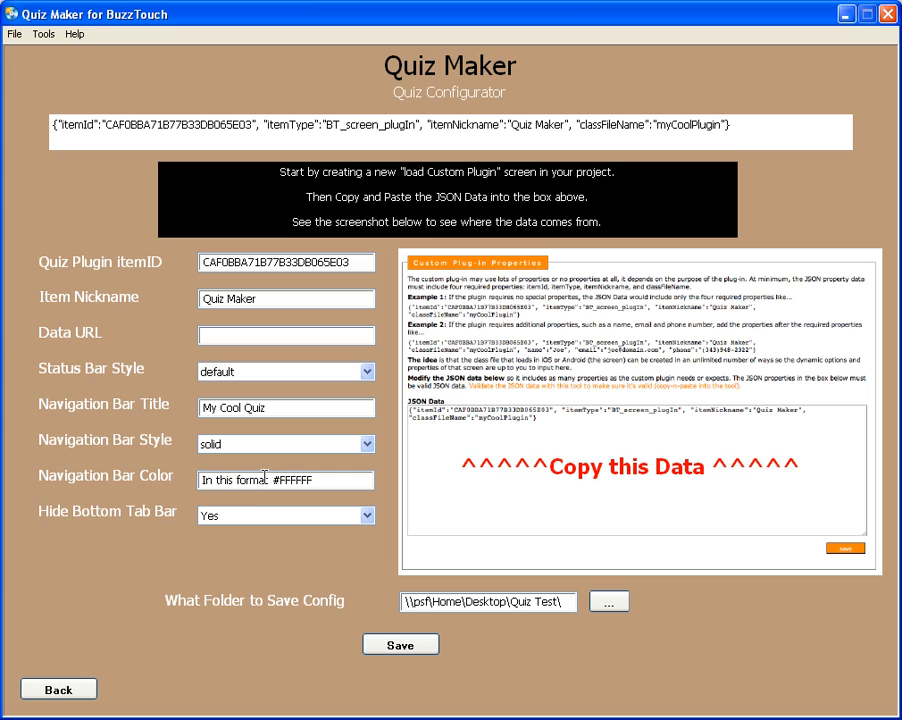
# Set the navigation bar color to #FFFFFF and save the quiz configuration over the existing file, without opening the output folder
pyautogui.moveTo(274, 482); pyautogui.dragTo(157, 490)
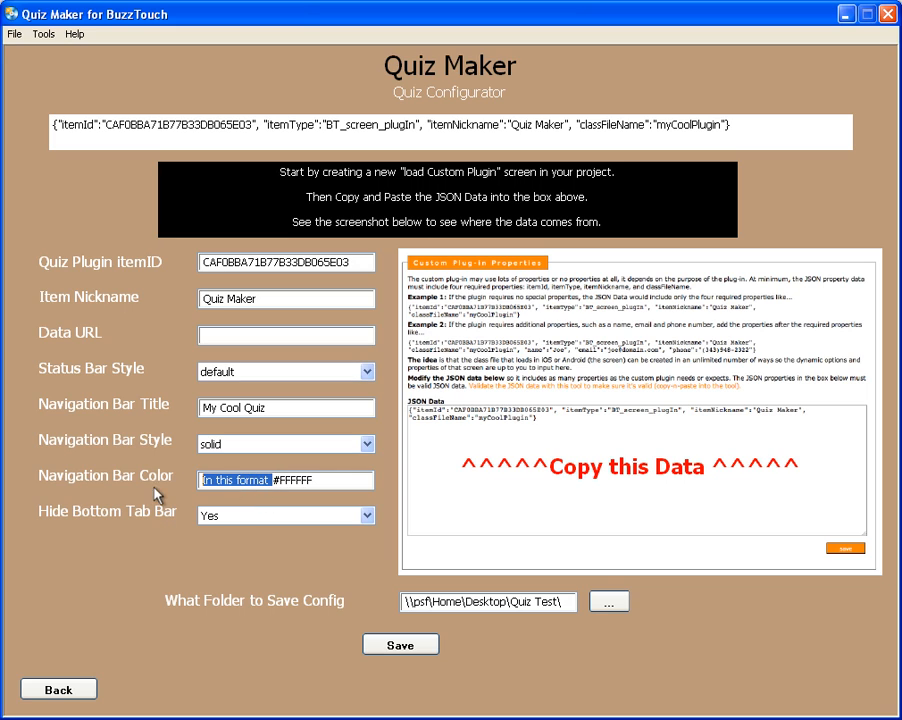
pyautogui.press('BackSpace')
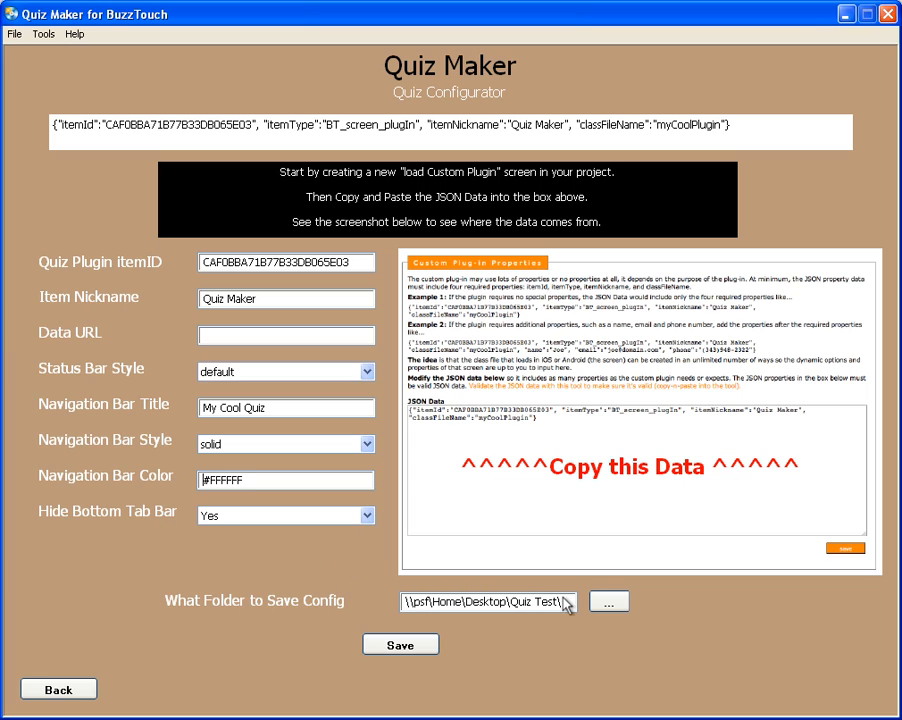
pyautogui.click(399, 645)
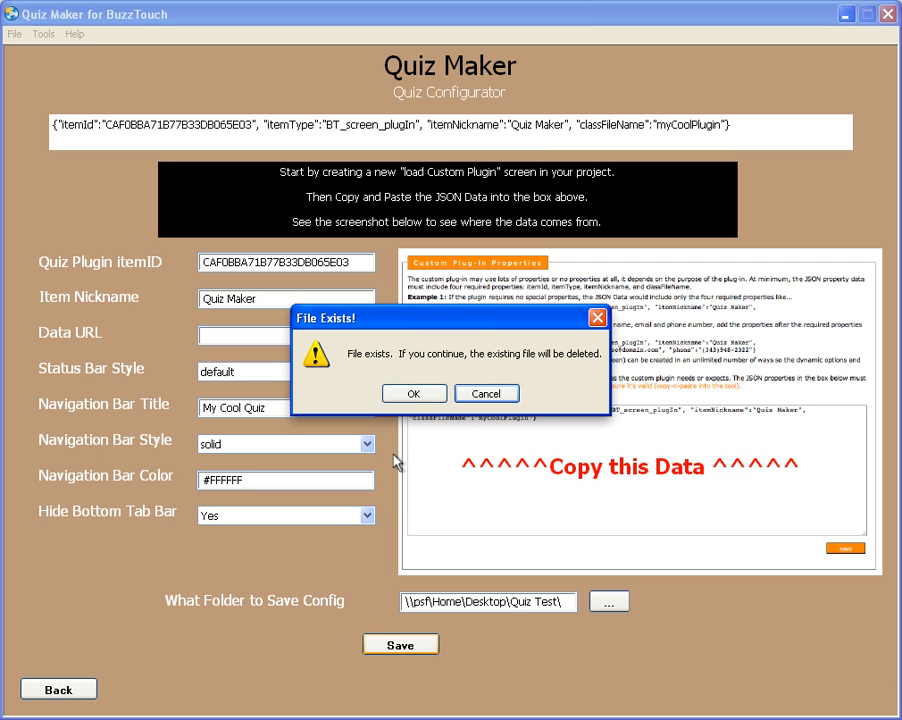
pyautogui.click(413, 396)
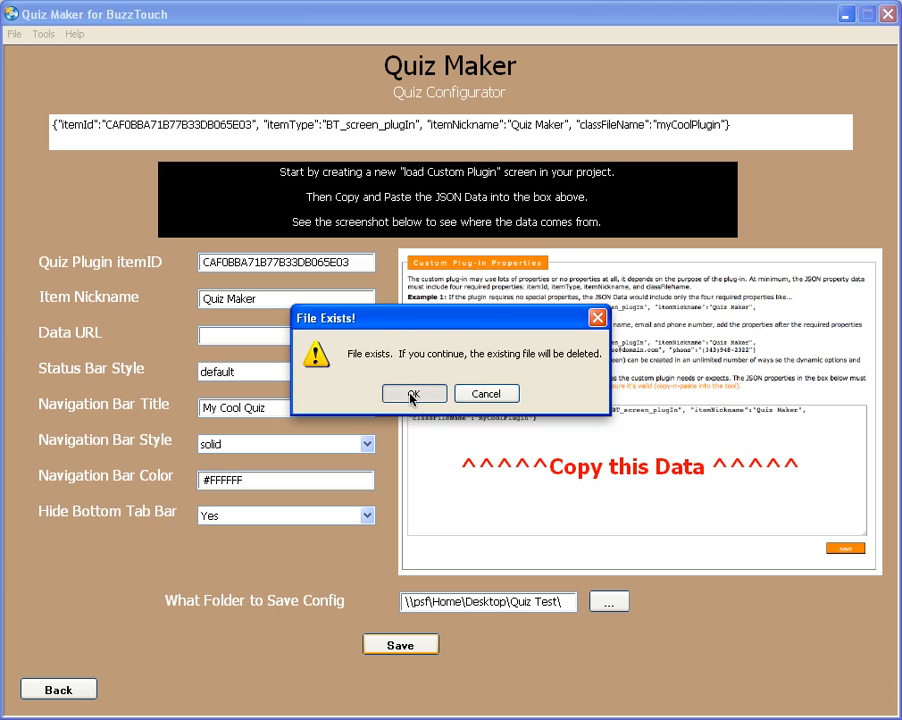
pyautogui.click(451, 392)
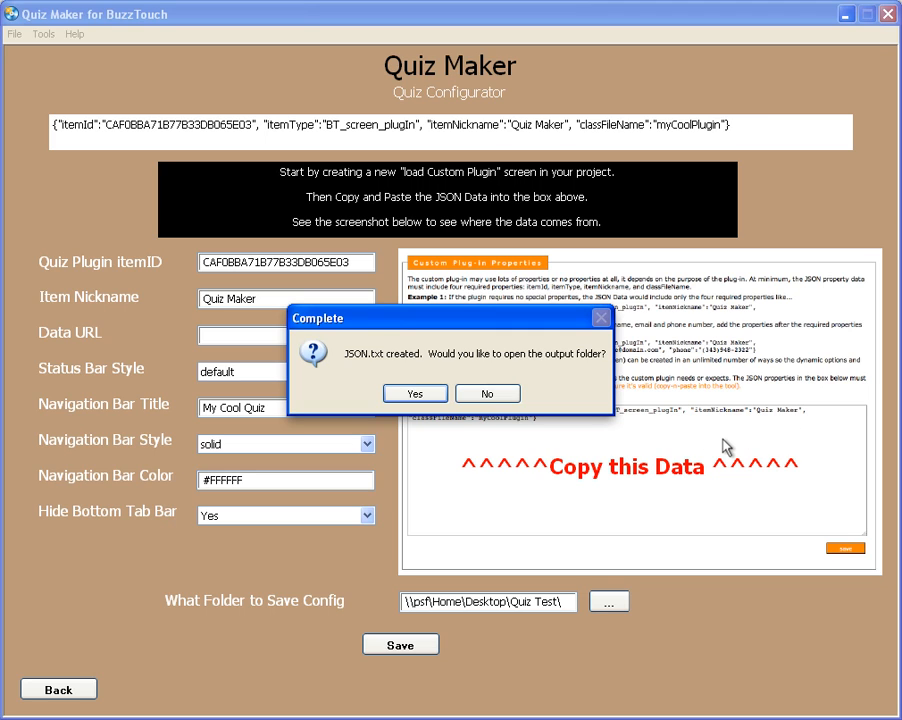
pyautogui.click(486, 393)
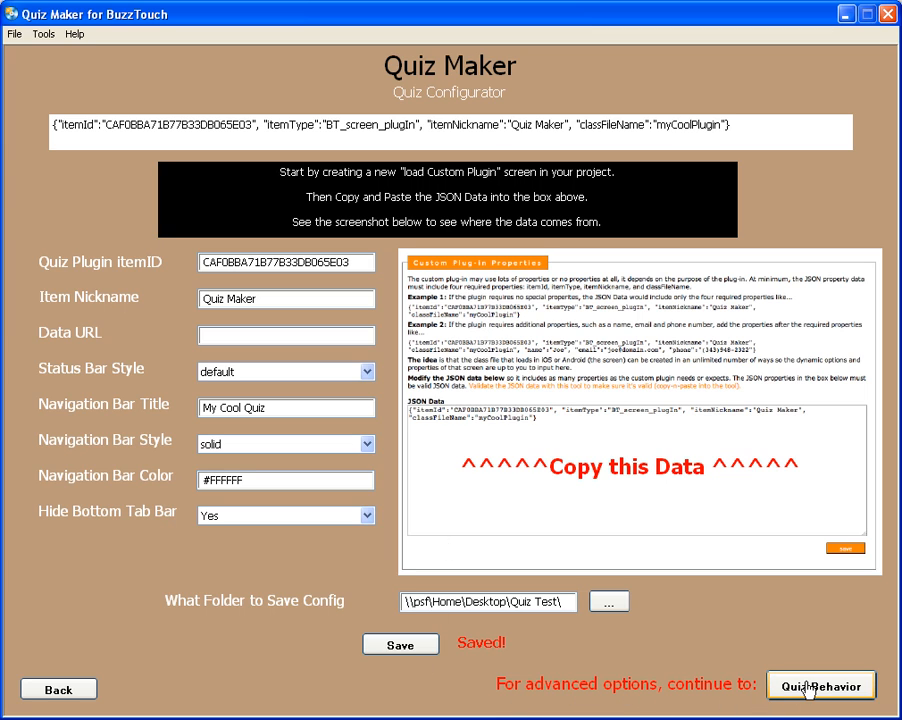
# Open the advanced Quiz Behavior options
pyautogui.click(809, 687)
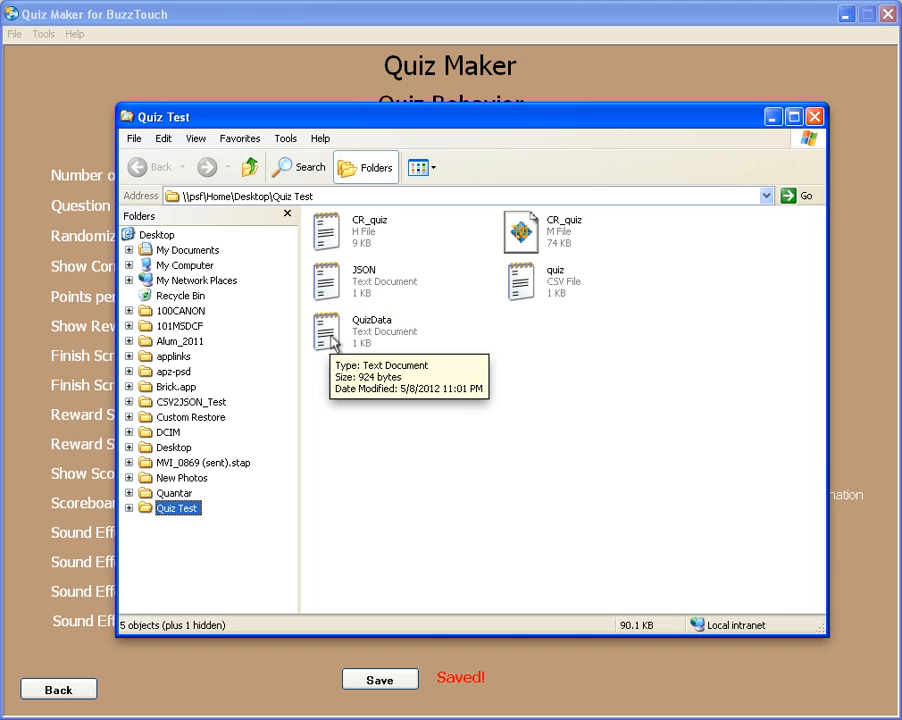
# Examine the generated plugin configuration in the JSON text file of the Quiz Test folder, and close the file
pyautogui.doubleClick(350, 287)
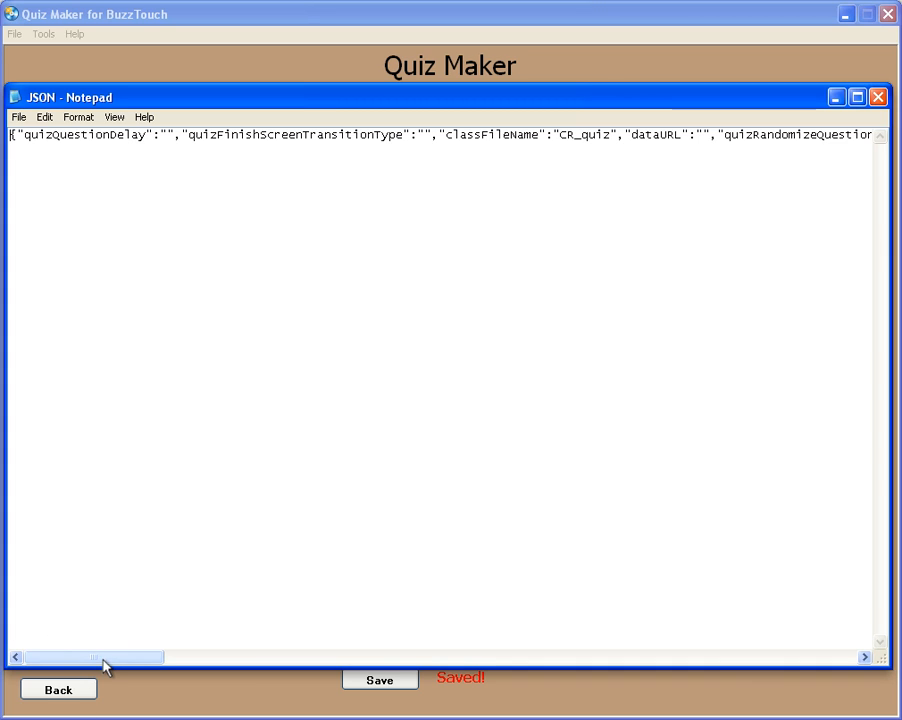
pyautogui.moveTo(106, 664)
pyautogui.mouseDown()
pyautogui.moveTo(674, 688)
pyautogui.moveTo(815, 707)
pyautogui.moveTo(314, 678)
pyautogui.moveTo(103, 679)
pyautogui.mouseUp()
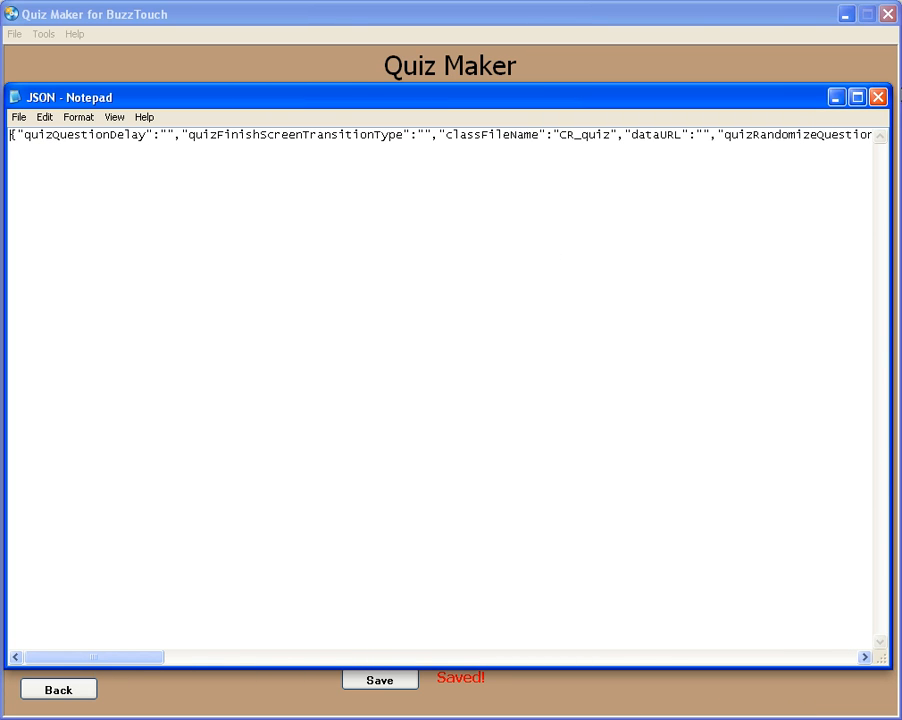
pyautogui.click(879, 97)
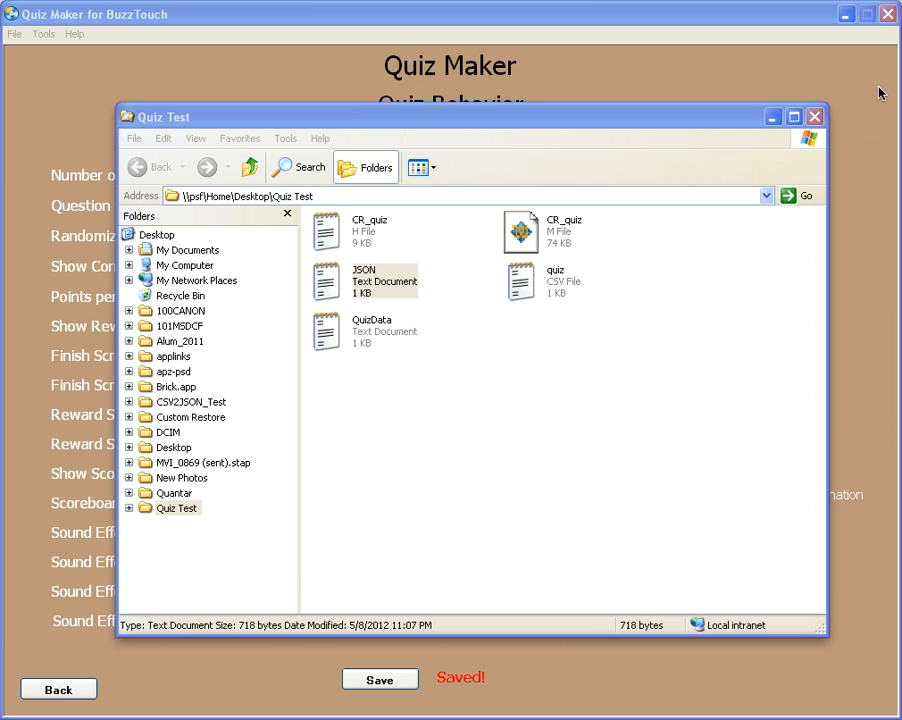
# Examine the quiz question entries through to the end of the QuizData text file, and close the file
pyautogui.doubleClick(335, 340)
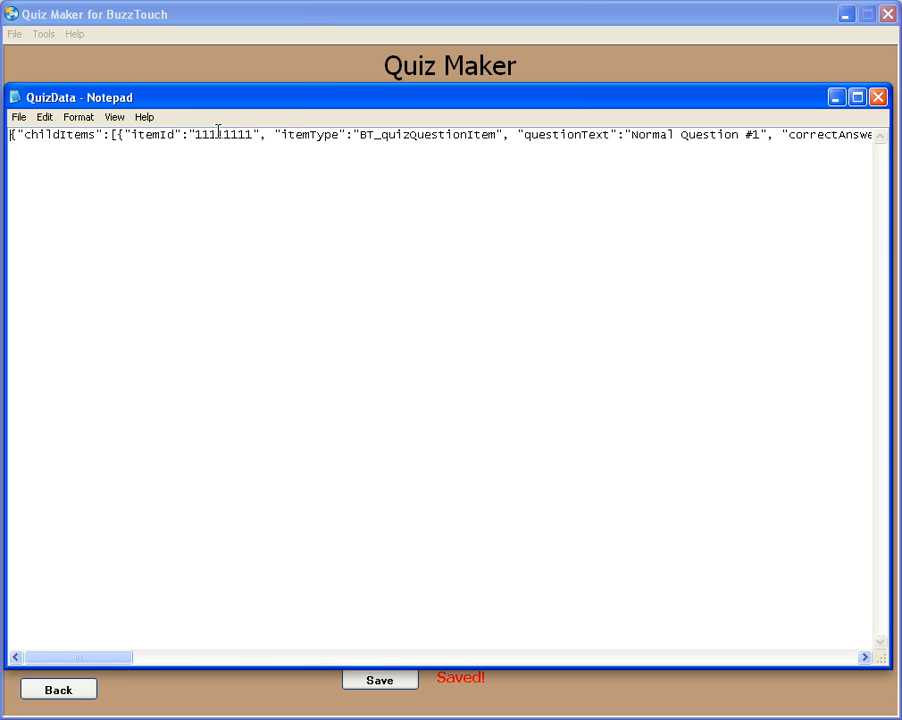
pyautogui.moveTo(107, 662); pyautogui.dragTo(815, 668)
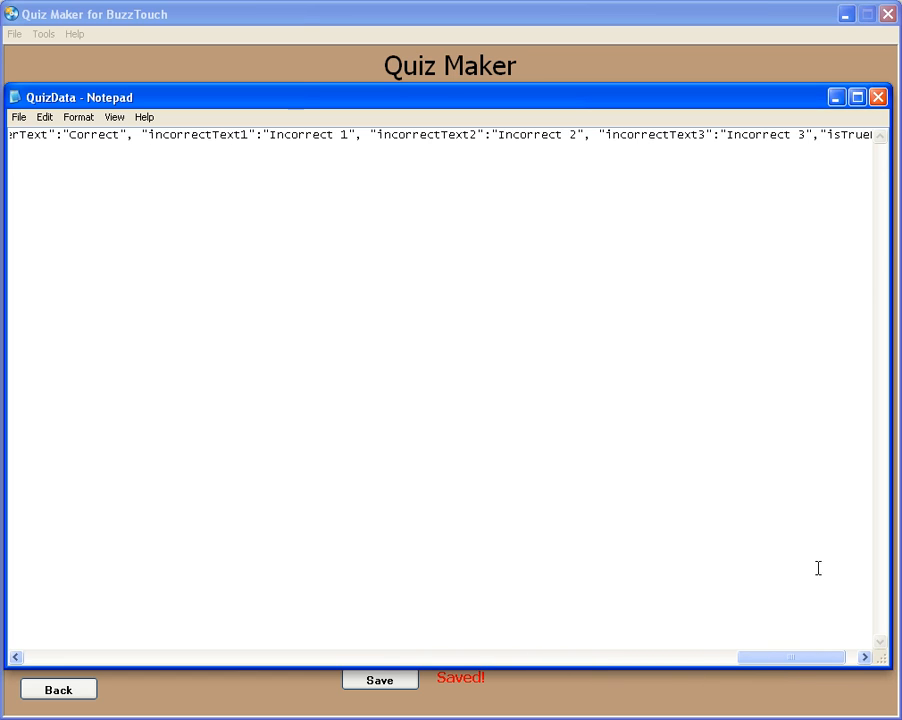
pyautogui.click(879, 98)
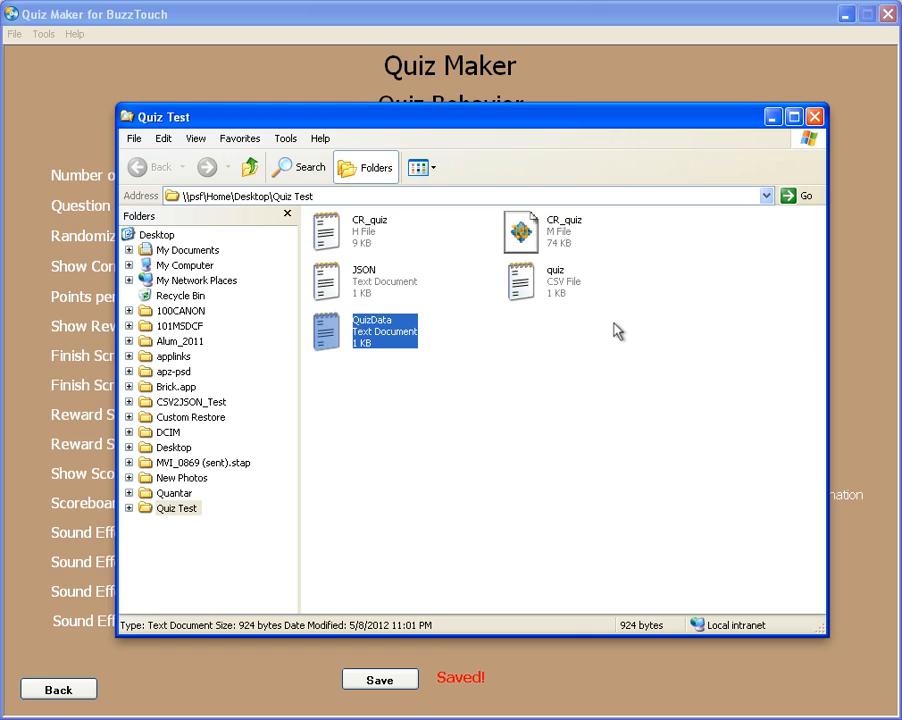